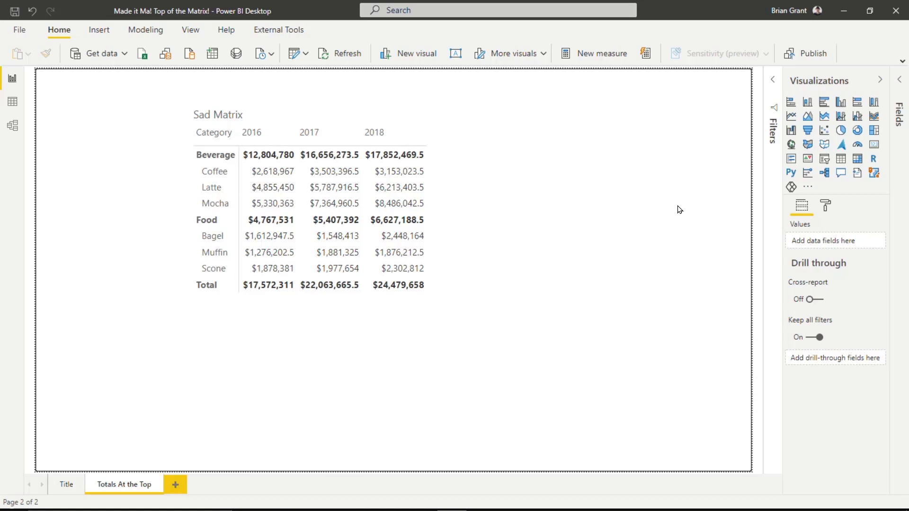
Select the Sad Matrix and list the DimProducts table's fields in the Fields pane
{"action": "left_click", "coordinate": [477, 213]}
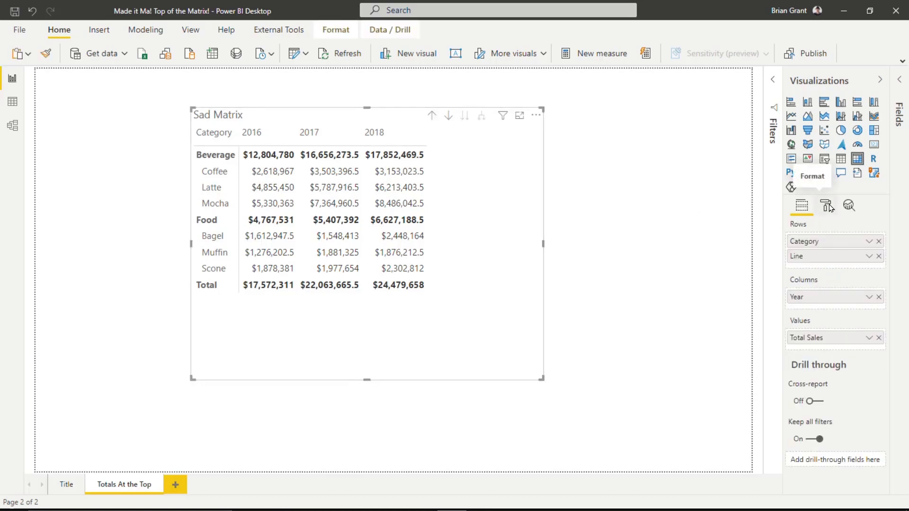
{"action": "left_click", "coordinate": [902, 80]}
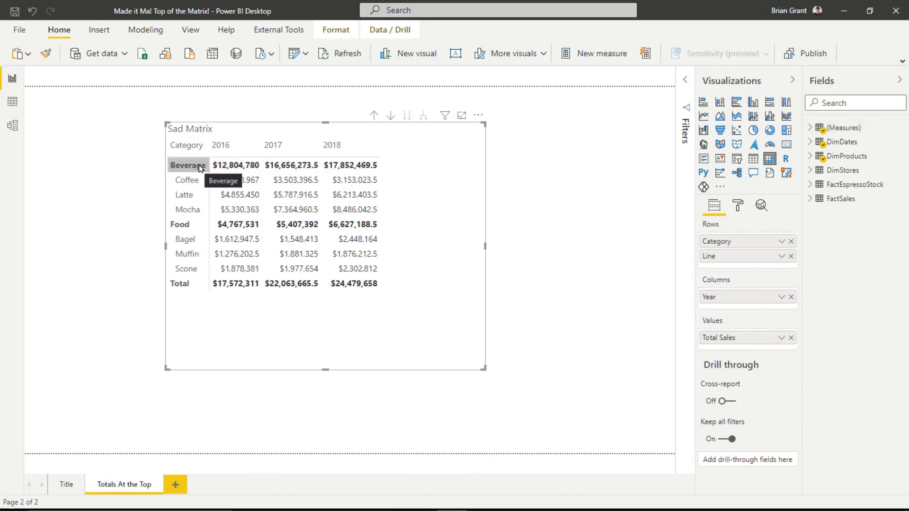
{"action": "left_click", "coordinate": [811, 158]}
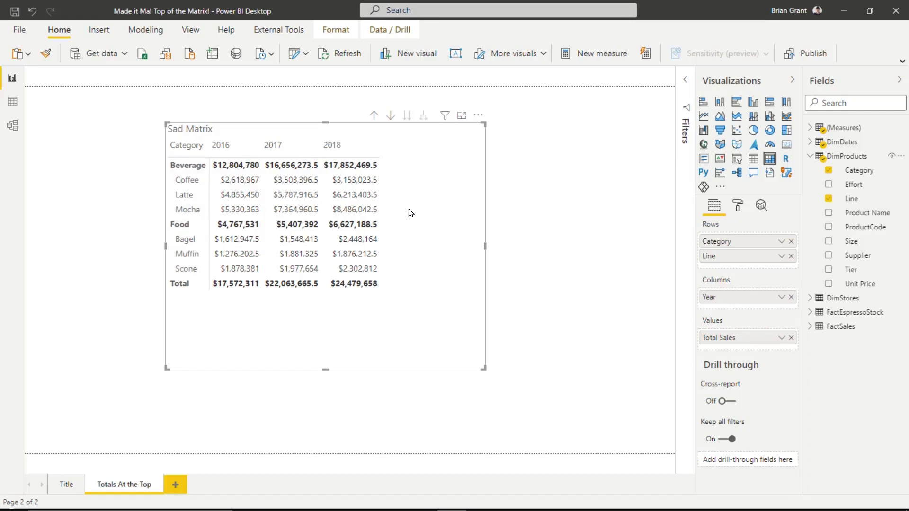
Create a DimProducts calculated column with the formula Total = "Grand Total"
{"action": "right_click", "coordinate": [833, 156]}
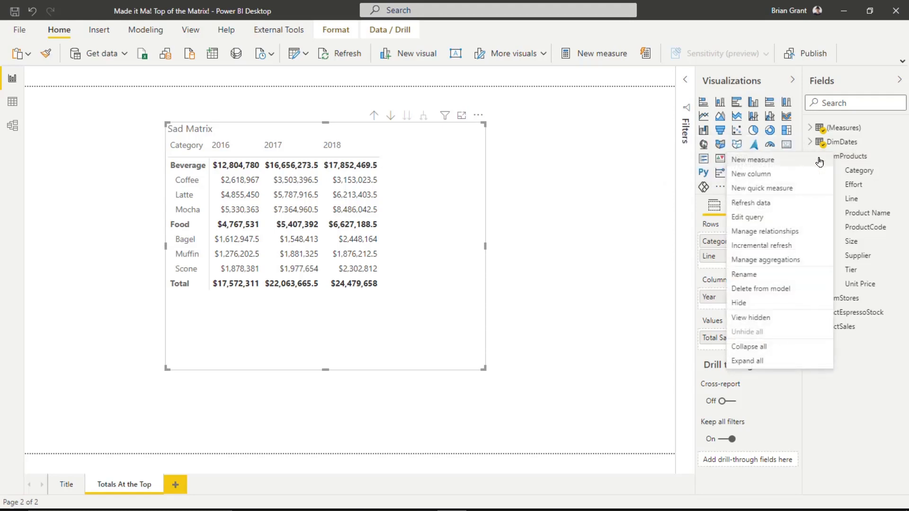
{"action": "left_click", "coordinate": [793, 175]}
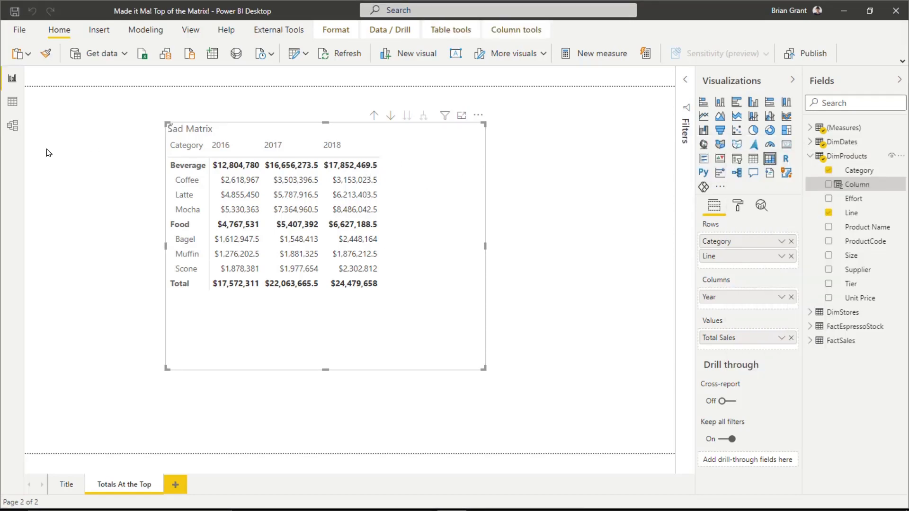
{"action": "type", "text": "Total = \""}
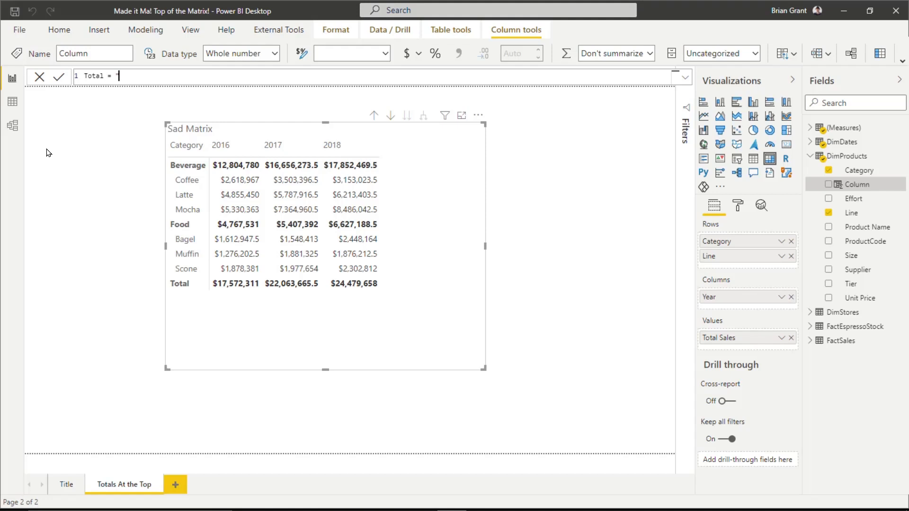
{"action": "type", "text": "Total"}
{"action": "key", "text": "Home"}
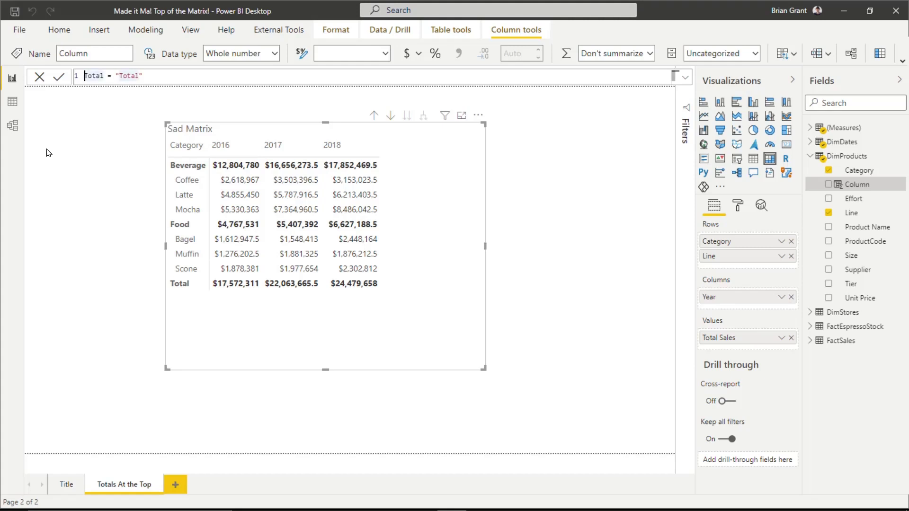
{"action": "key", "text": "Right"}
{"action": "key", "text": "Right"}
{"action": "key", "text": "Right"}
{"action": "key", "text": "Right"}
{"action": "type", "text": "Grand"}
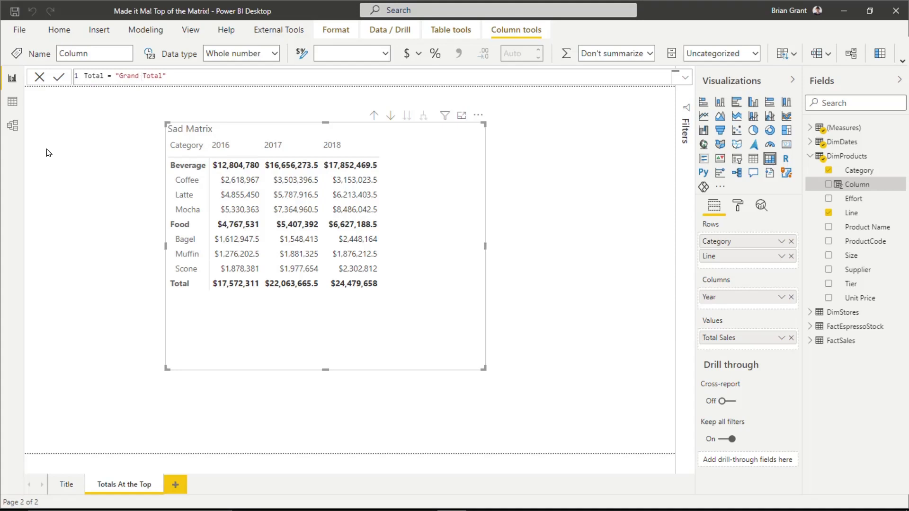
{"action": "key", "text": "Return"}
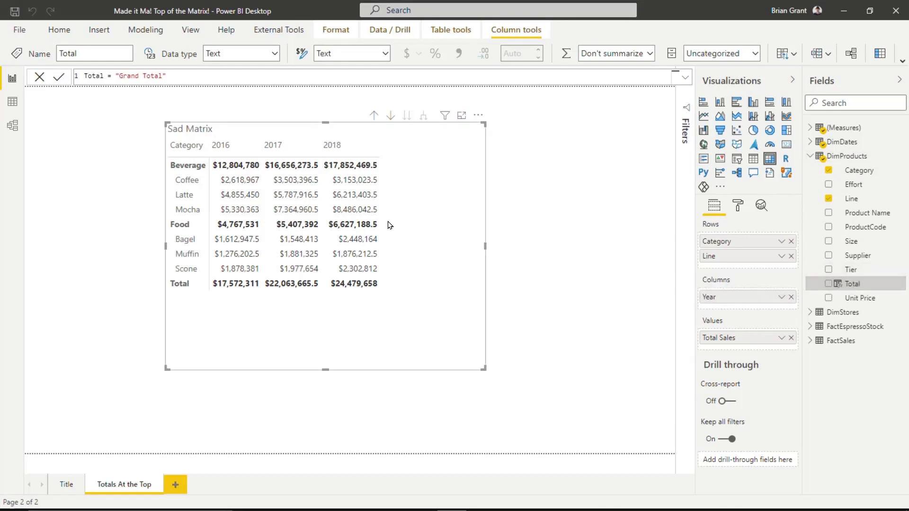
{"action": "left_click", "coordinate": [11, 104]}
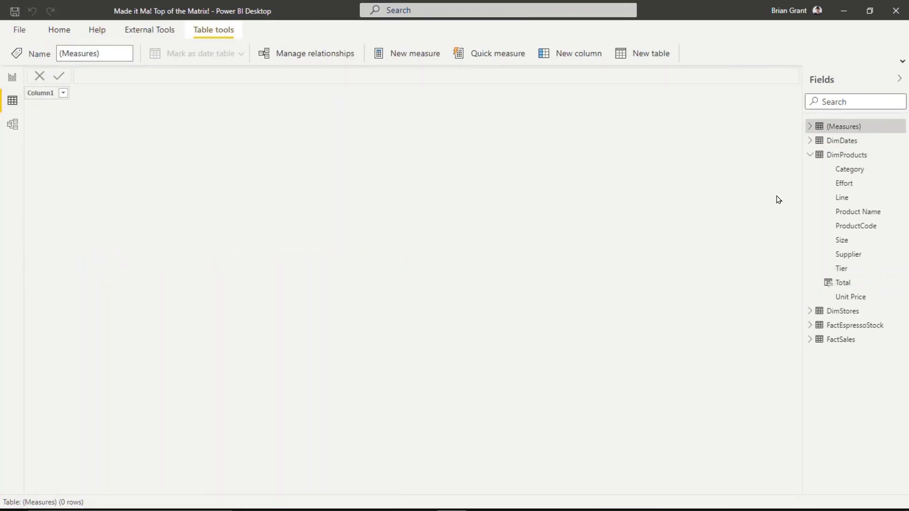
{"action": "left_click", "coordinate": [845, 155]}
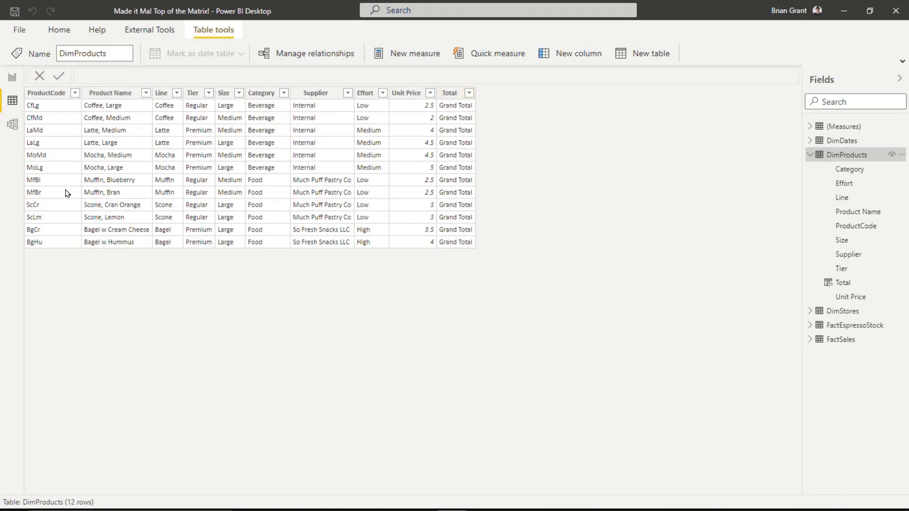
{"action": "left_click", "coordinate": [15, 76]}
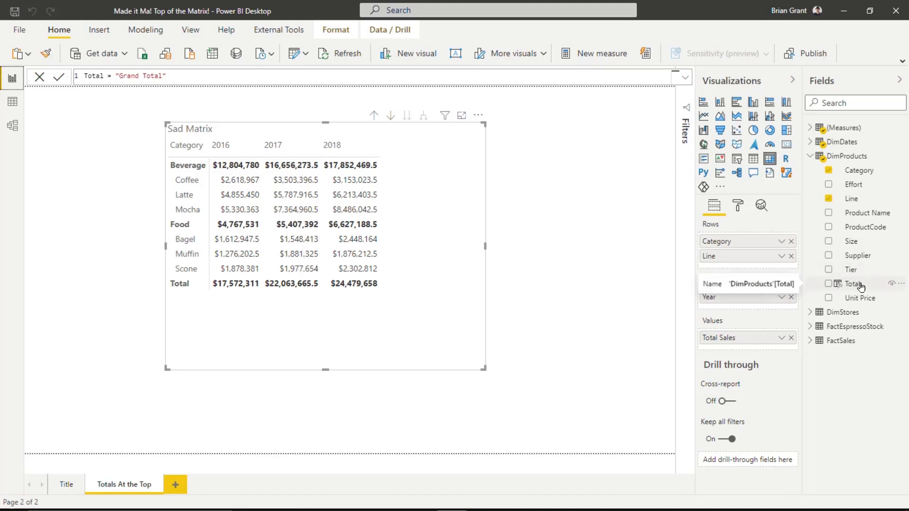
Place the Total field above Category in the matrix Rows well
{"action": "left_click_drag", "start_coordinate": [861, 287], "coordinate": [779, 242]}
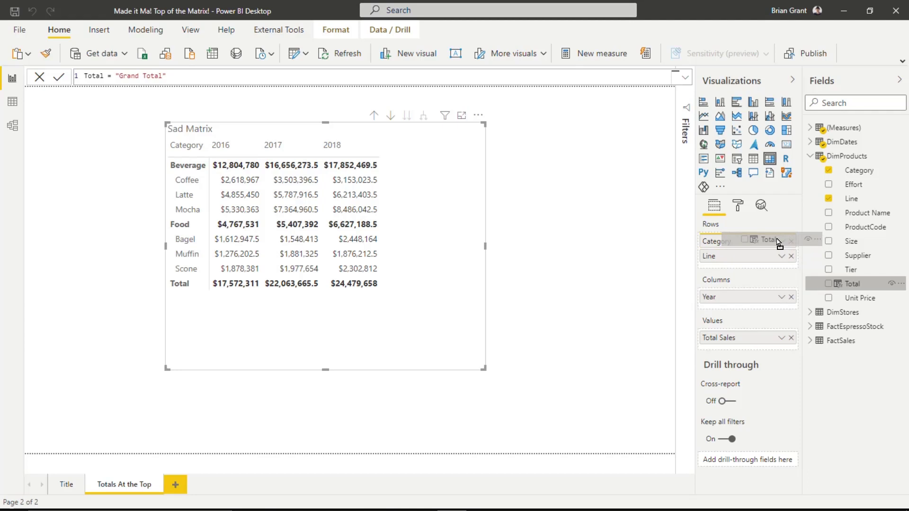
{"action": "left_click_drag", "start_coordinate": [778, 242], "coordinate": [779, 242]}
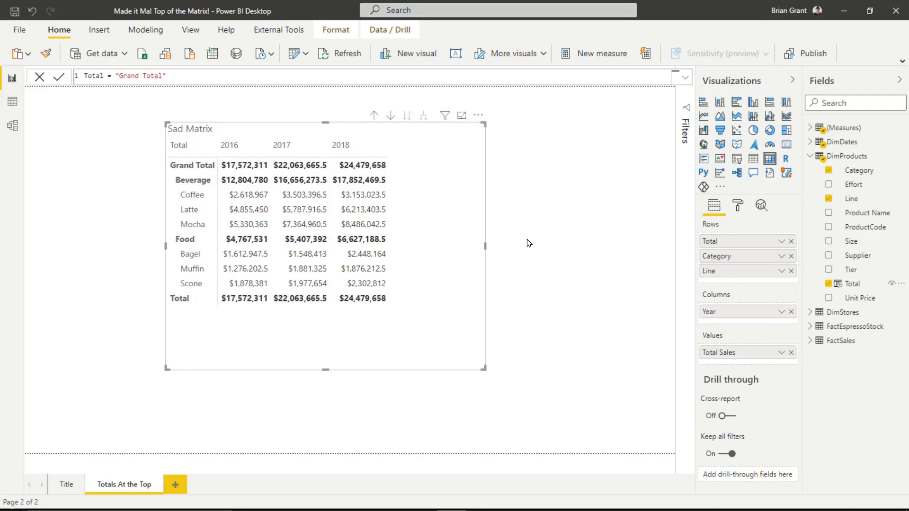
In the matrix's Subtotals settings, keep Per row level on and turn off the Total level subtotal
{"action": "left_click", "coordinate": [737, 210]}
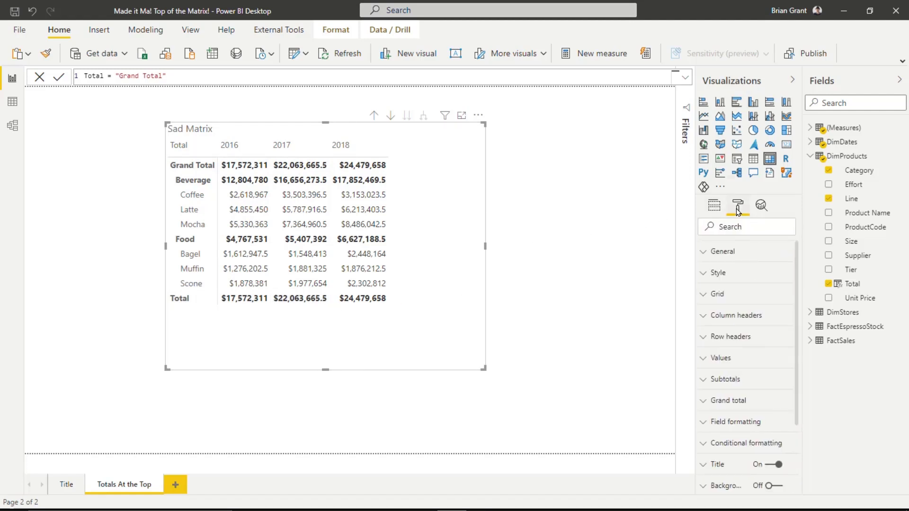
{"action": "left_click", "coordinate": [717, 378]}
{"action": "scroll", "coordinate": [729, 336], "scroll_direction": "down", "scroll_amount": 1}
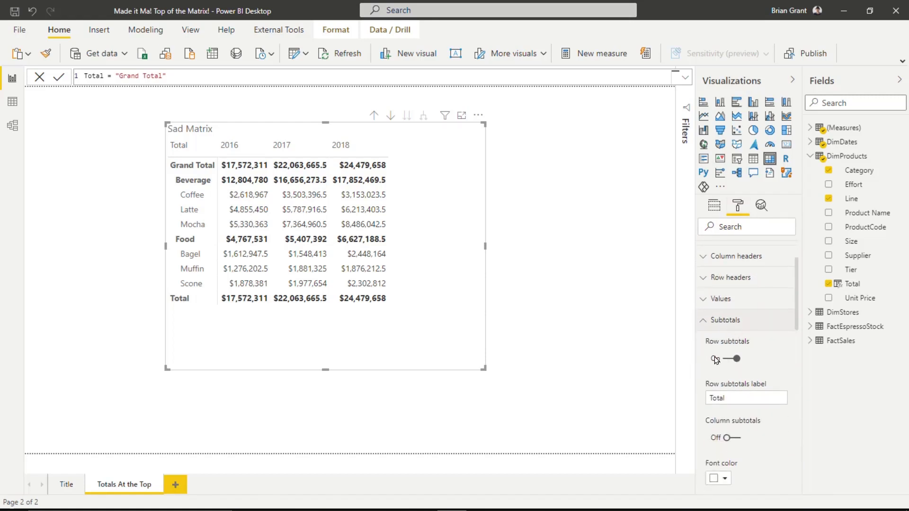
{"action": "scroll", "coordinate": [719, 314], "scroll_direction": "down", "scroll_amount": 2}
{"action": "scroll", "coordinate": [720, 314], "scroll_direction": "down", "scroll_amount": 5}
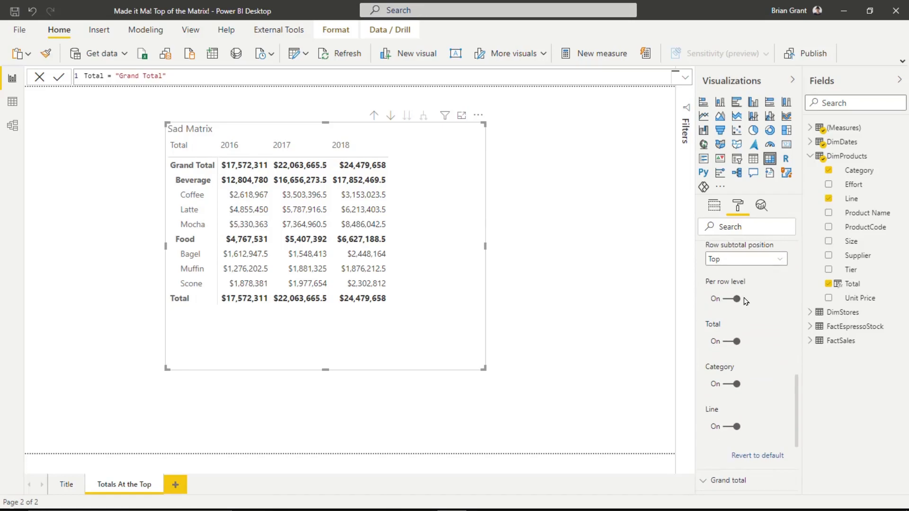
{"action": "left_click", "coordinate": [732, 300]}
{"action": "left_click", "coordinate": [731, 300]}
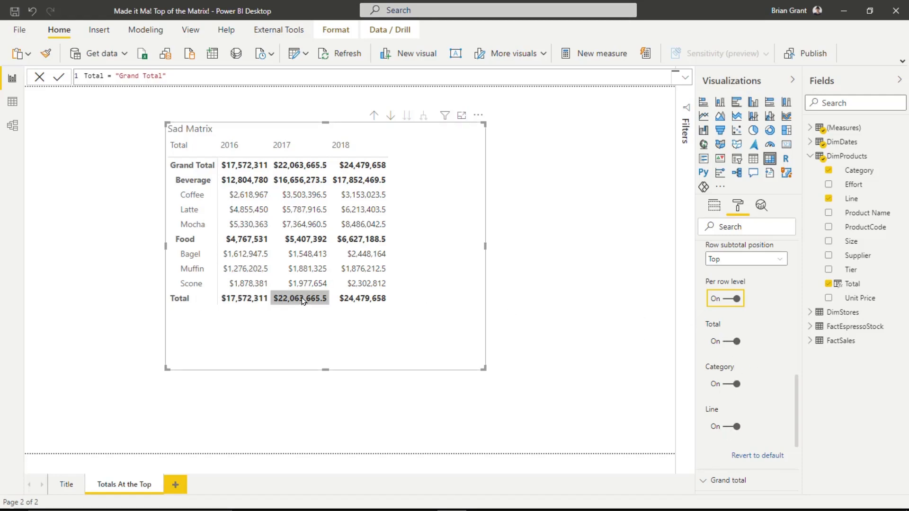
{"action": "left_click", "coordinate": [734, 341]}
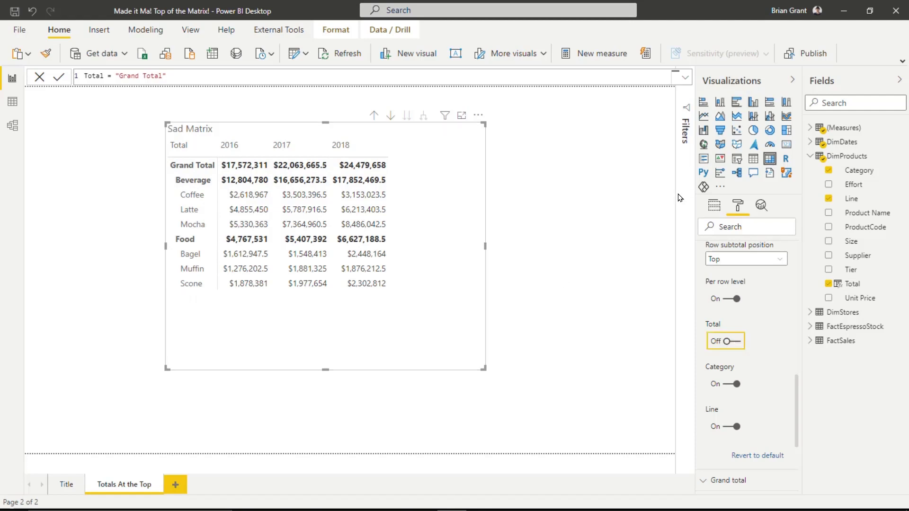
{"action": "scroll", "coordinate": [759, 311], "scroll_direction": "up", "scroll_amount": 10}
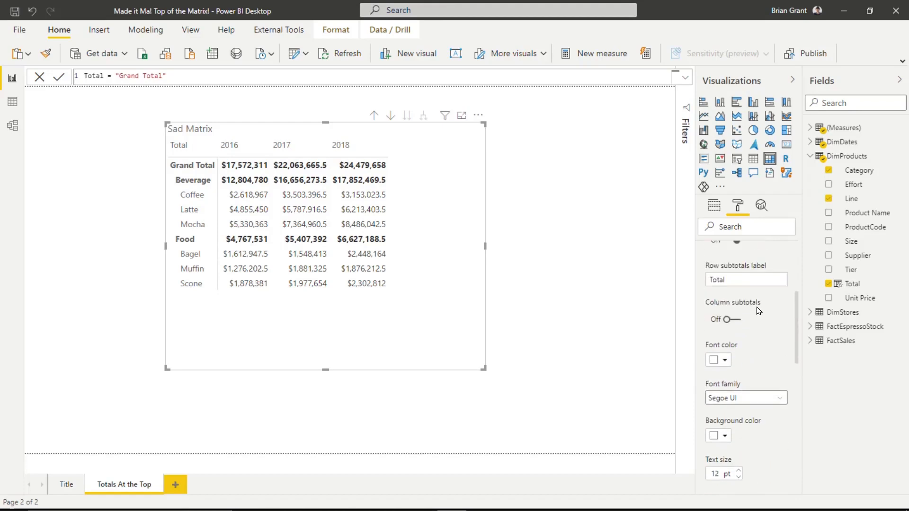
Change the matrix title text from 'Sad Matrix' to 'Glad Matrix'
{"action": "left_click", "coordinate": [710, 320]}
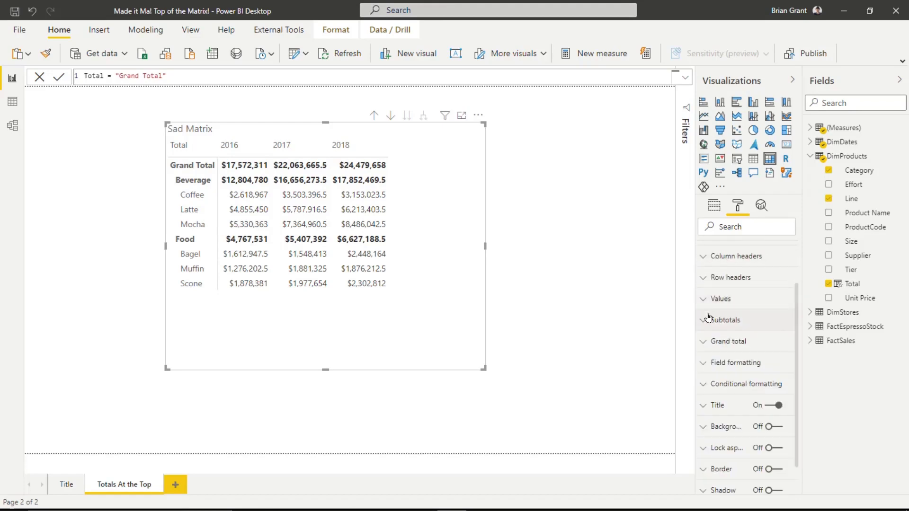
{"action": "left_click", "coordinate": [715, 406]}
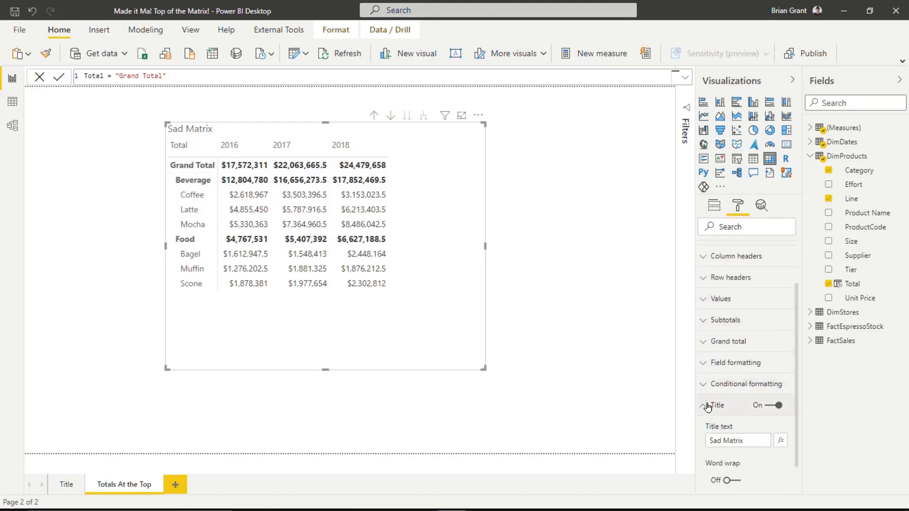
{"action": "left_click", "coordinate": [715, 441]}
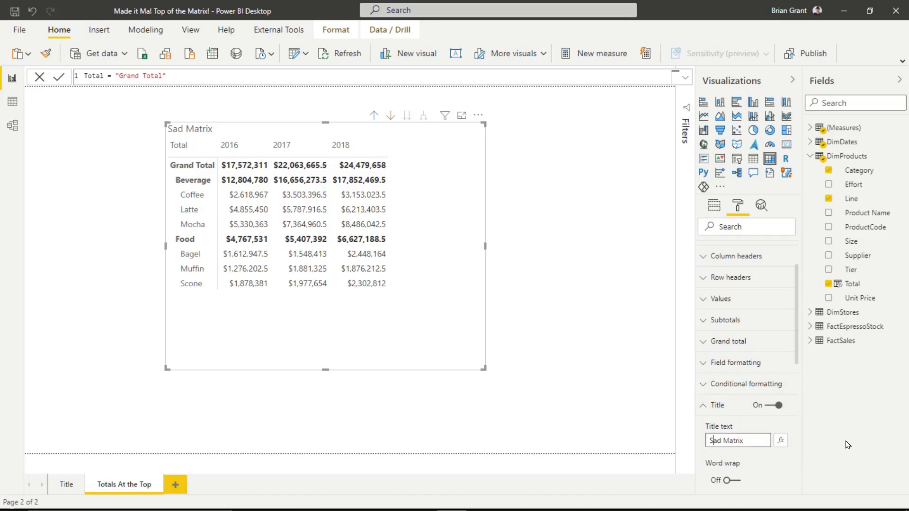
{"action": "key", "text": "shift+Home"}
{"action": "key", "text": "BackSpace"}
{"action": "type", "text": "Glad"}
{"action": "left_click", "coordinate": [604, 284]}
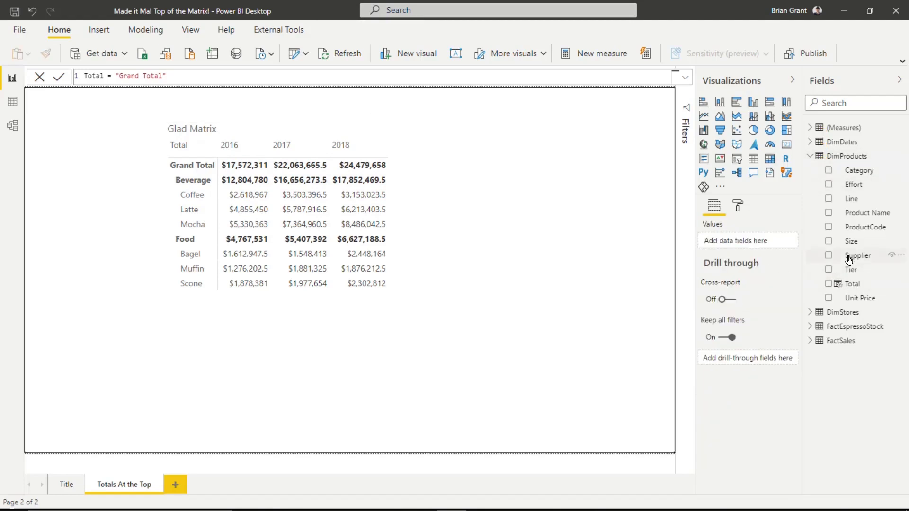
{"action": "left_click", "coordinate": [855, 286]}
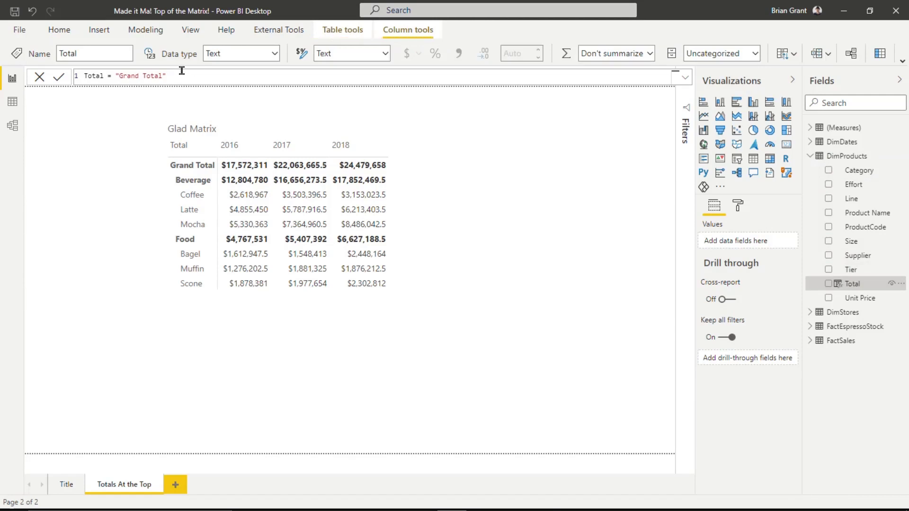
{"action": "left_click", "coordinate": [135, 75]}
{"action": "key", "text": "Right"}
{"action": "key", "text": "Right"}
{"action": "key", "text": "Right"}
{"action": "type", "text": "!!!"}
{"action": "key", "text": "Return"}
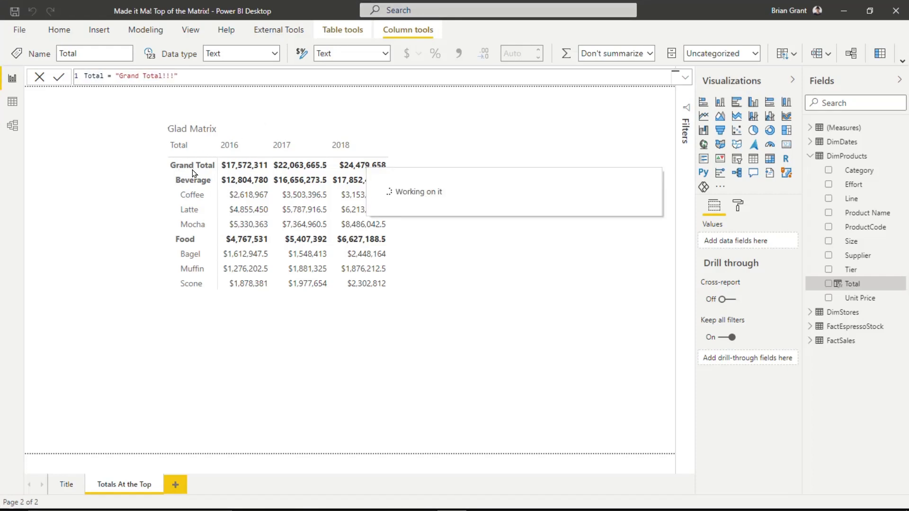
{"action": "left_click", "coordinate": [165, 76]}
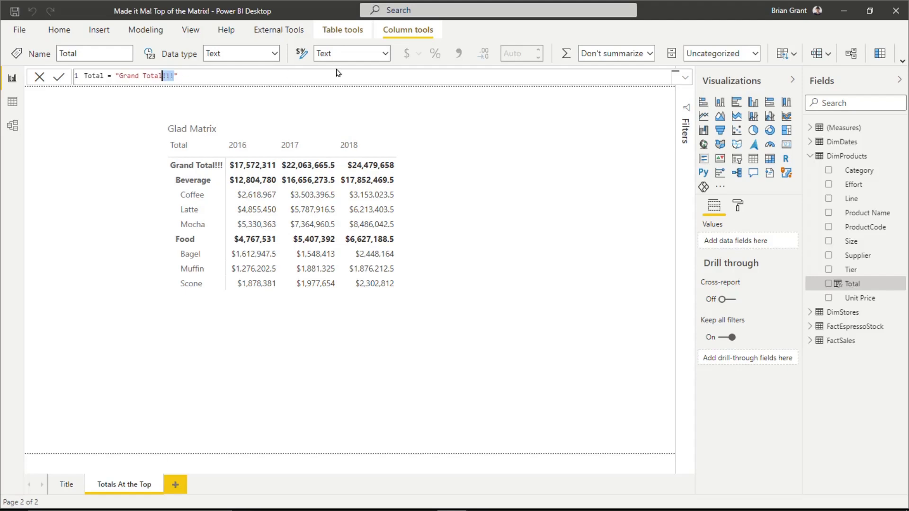
{"action": "key", "text": "BackSpace"}
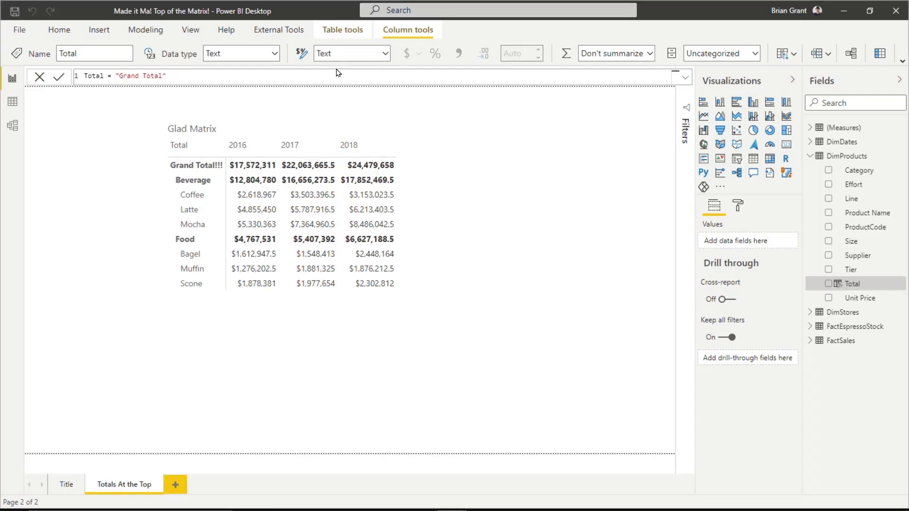
{"action": "key", "text": "Return"}
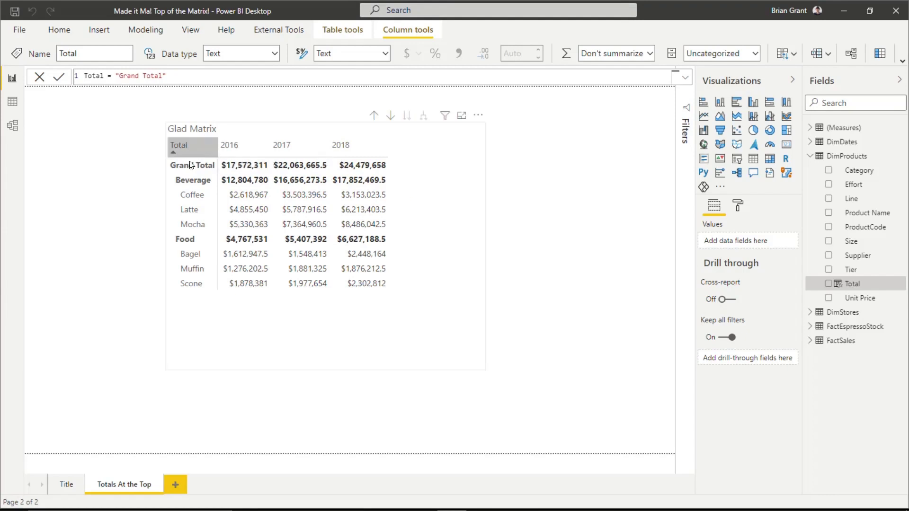